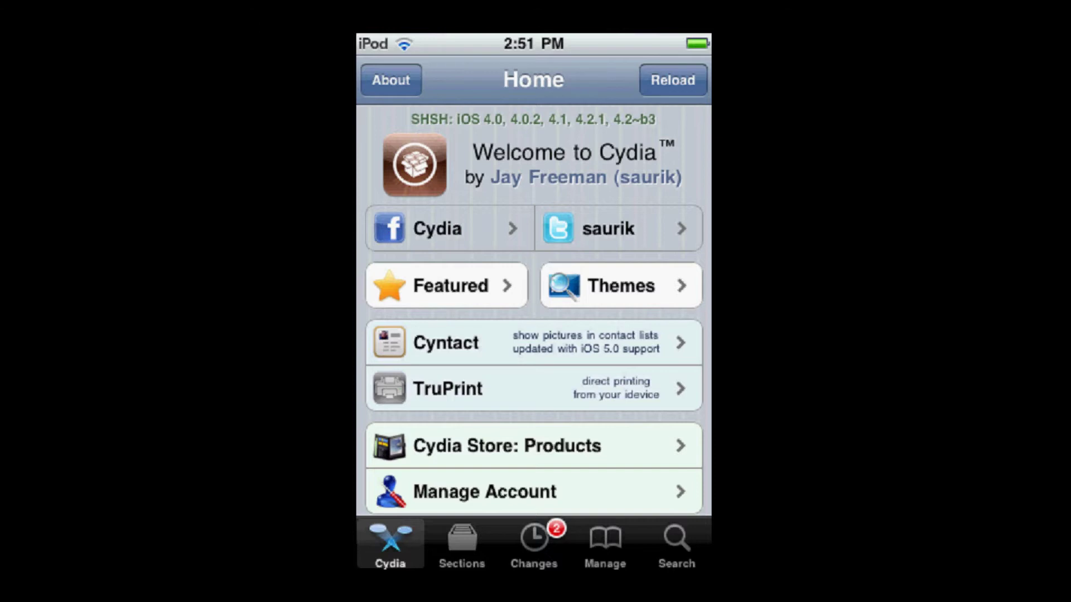
scroll(539, 312, up, 2)
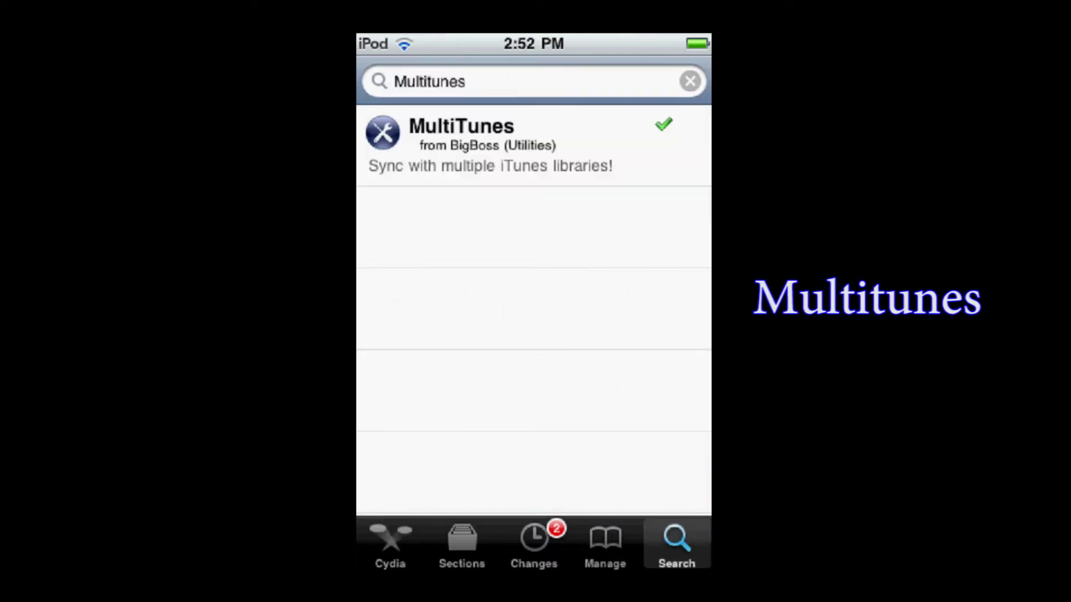
Bring up the MultiTunes package details from the Cydia search results
click(503, 145)
click(502, 144)
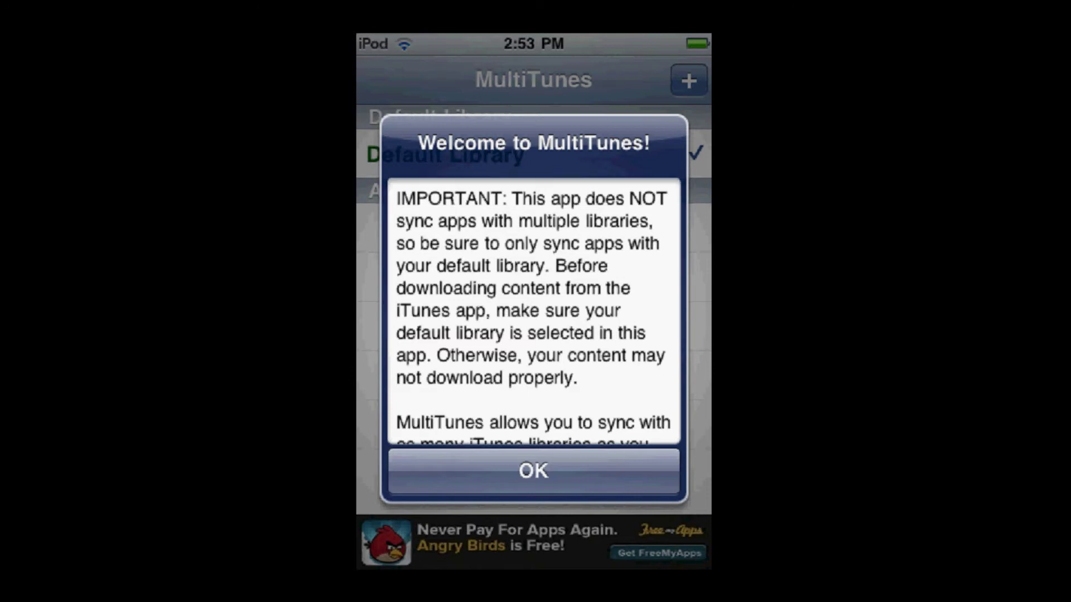
Dismiss the Welcome to MultiTunes notice with OK to reach the Default Library list
click(532, 470)
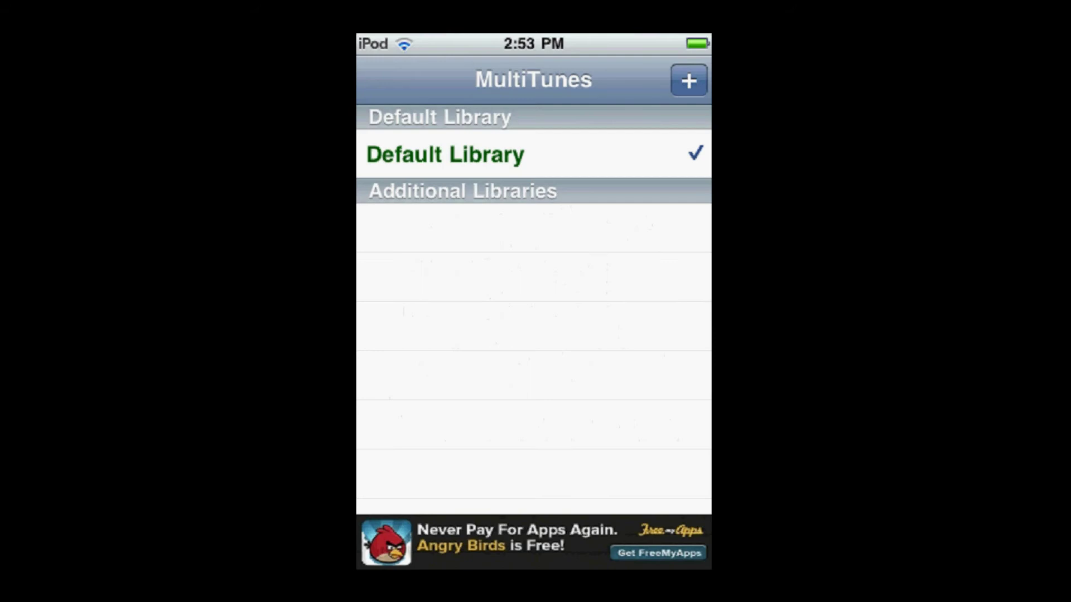
scroll(534, 335, up, 1)
Add a new library named lptd and save it under Additional Libraries
click(689, 80)
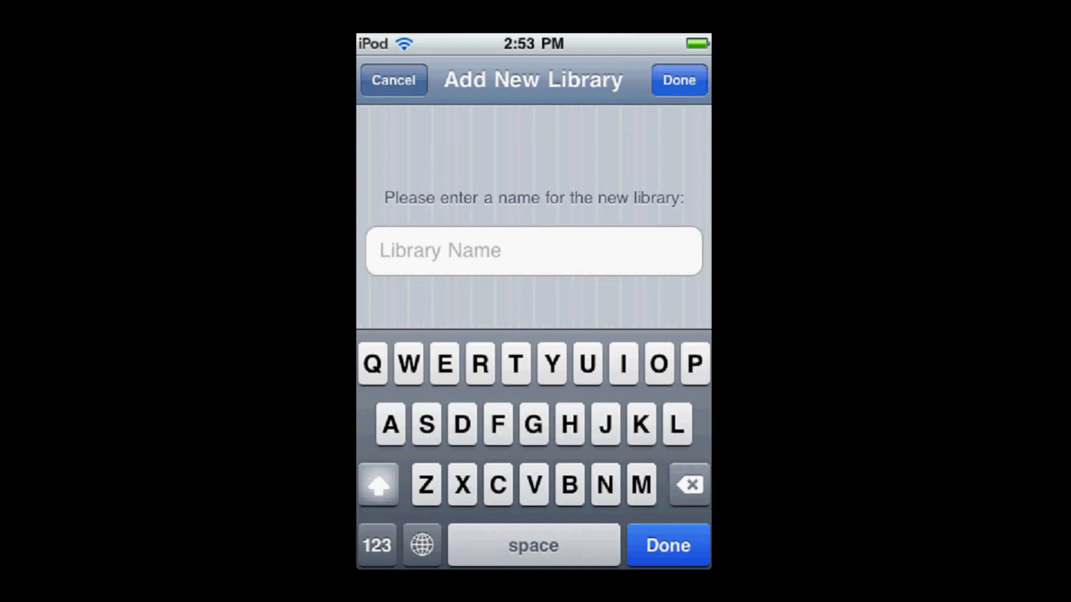
key(shift)
text(lptd)
key(Return)
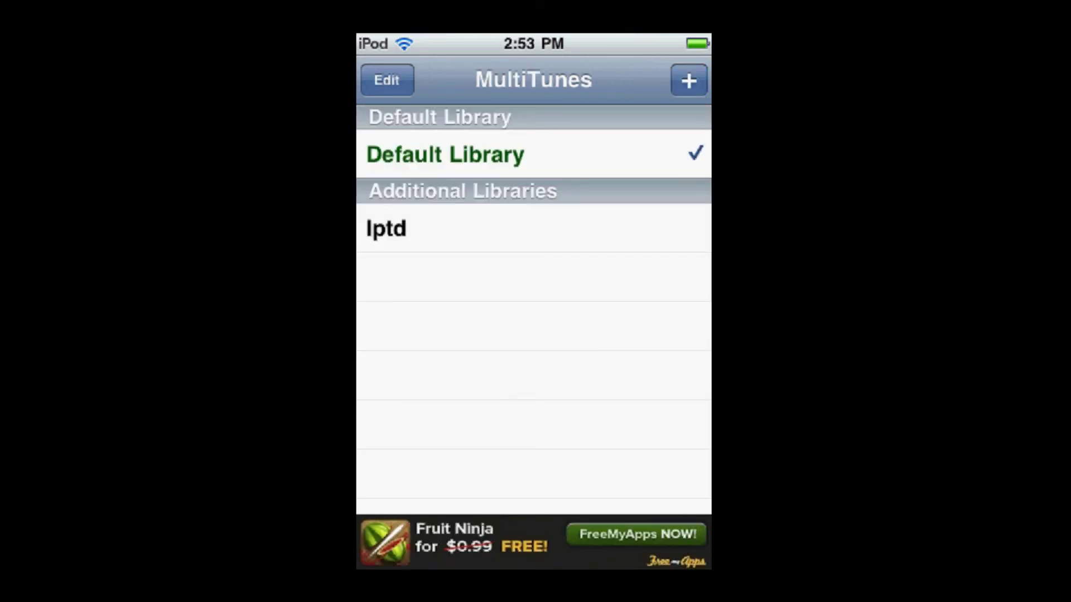
scroll(534, 334, up, 2)
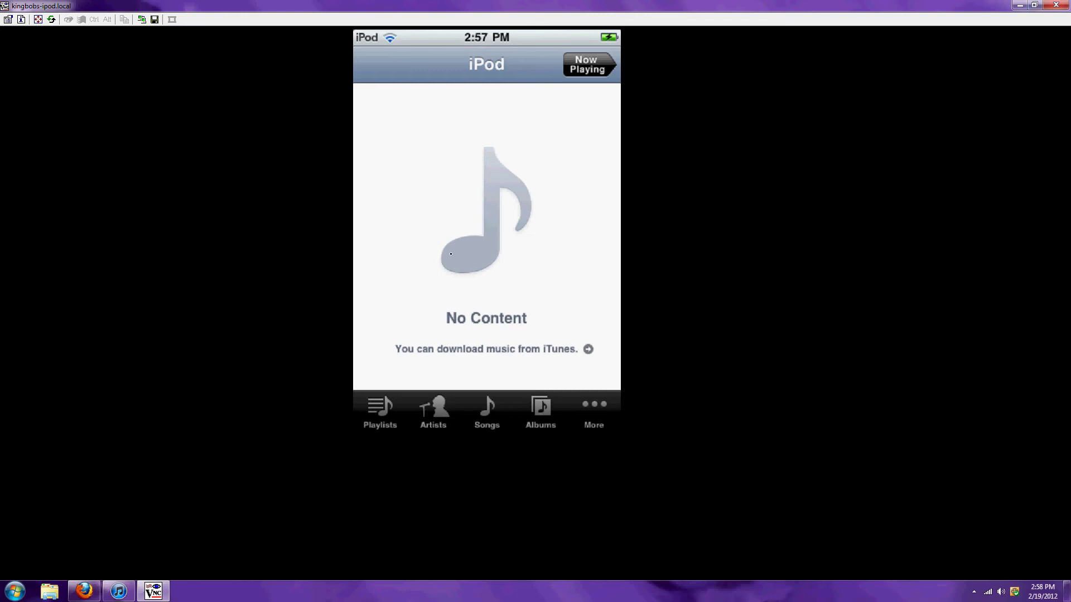
Switch to iTunes and review the backup list on the Set Up Your iPod page
click(130, 596)
click(654, 171)
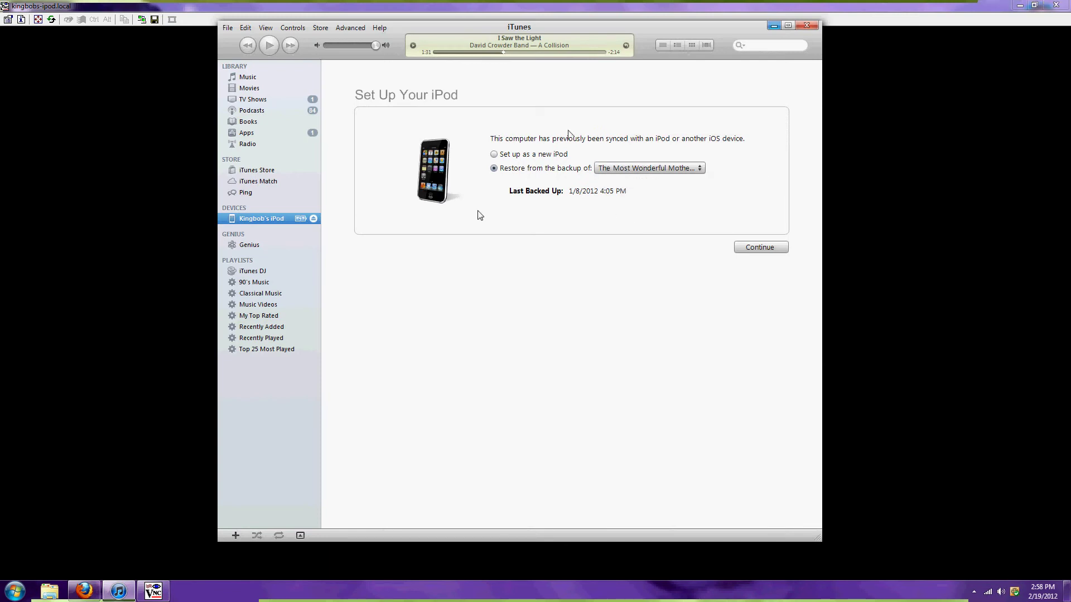
Choose Set up as a new iPod with song and app syncing, then bring the iPod's screen back in front
click(495, 155)
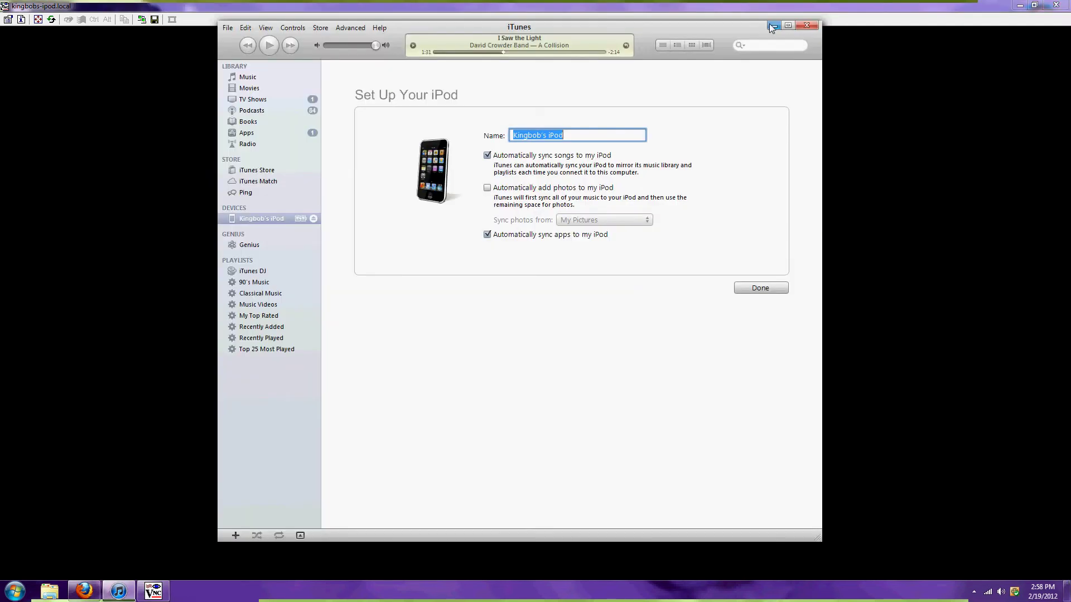
click(771, 26)
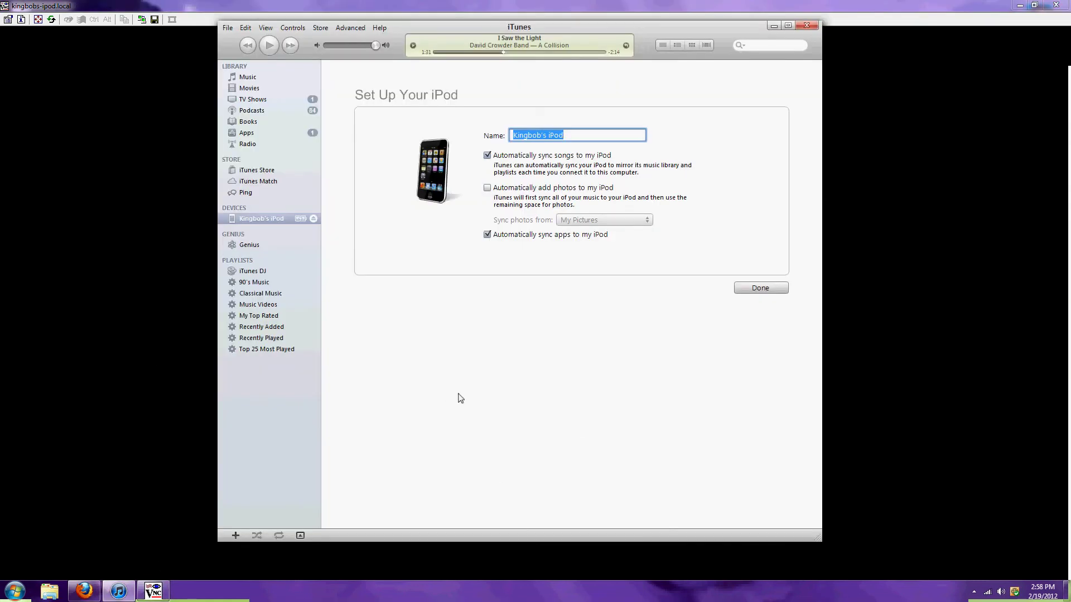
click(121, 592)
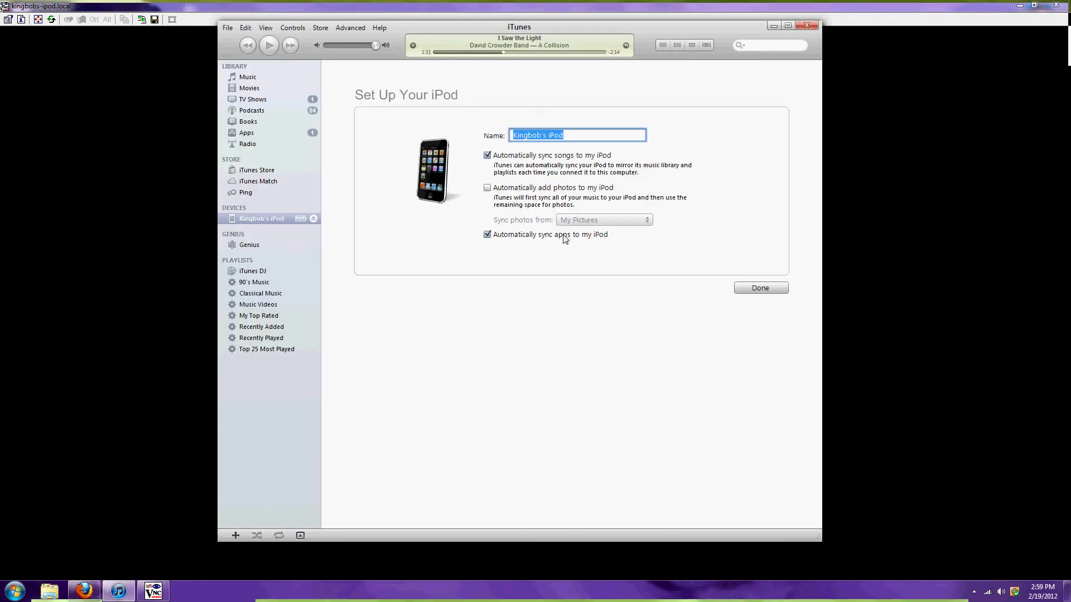
key(alt+Tab)
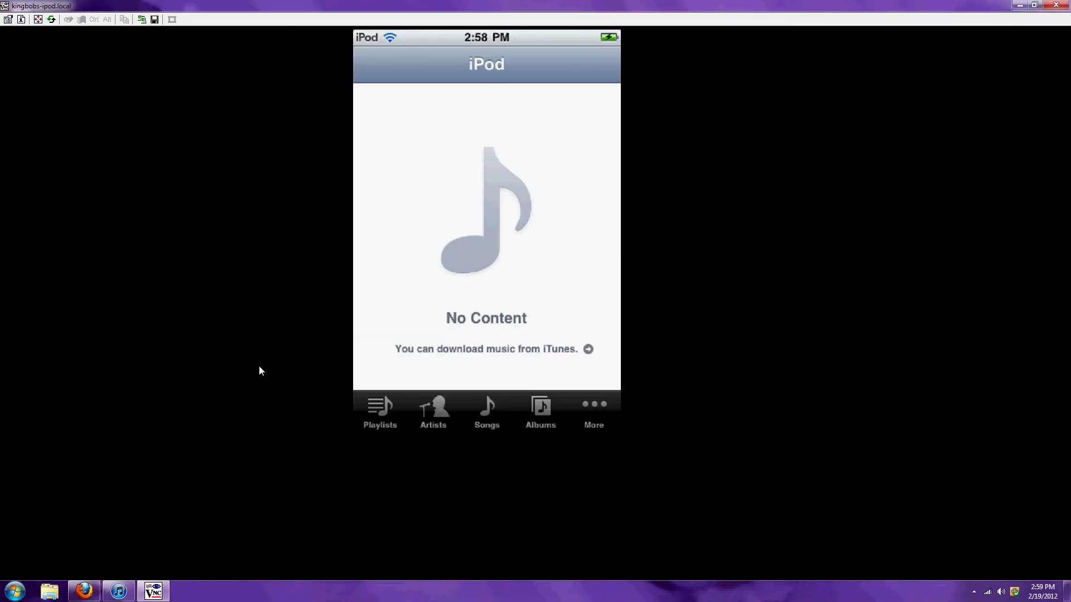